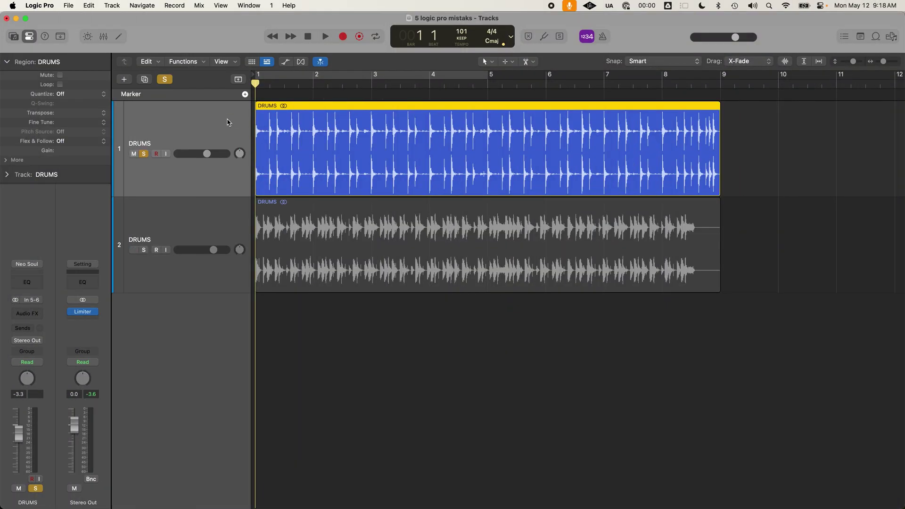
# Play the two DRUMS tracks from the beginning of the song.
pyautogui.press('space')
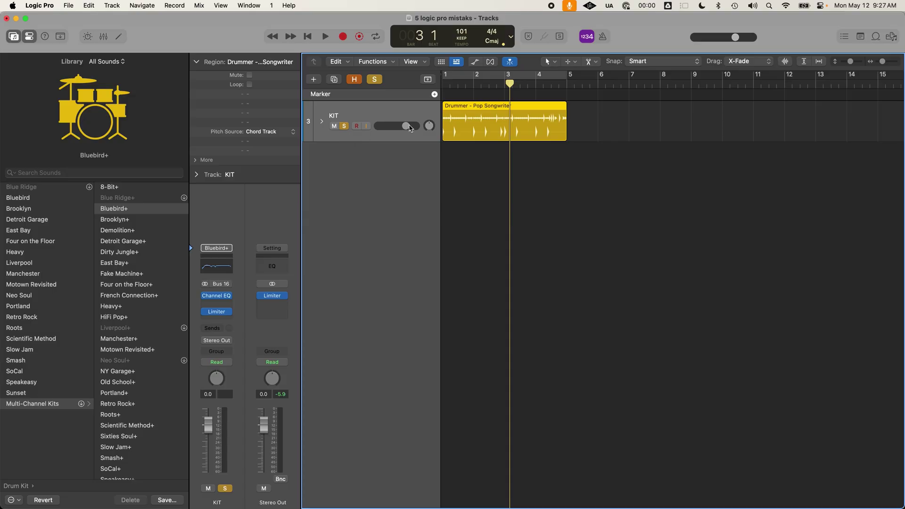
# Peek at the KIT stack's subtracks, then check the drummer editor's hi-hat pattern choices.
pyautogui.click(322, 122)
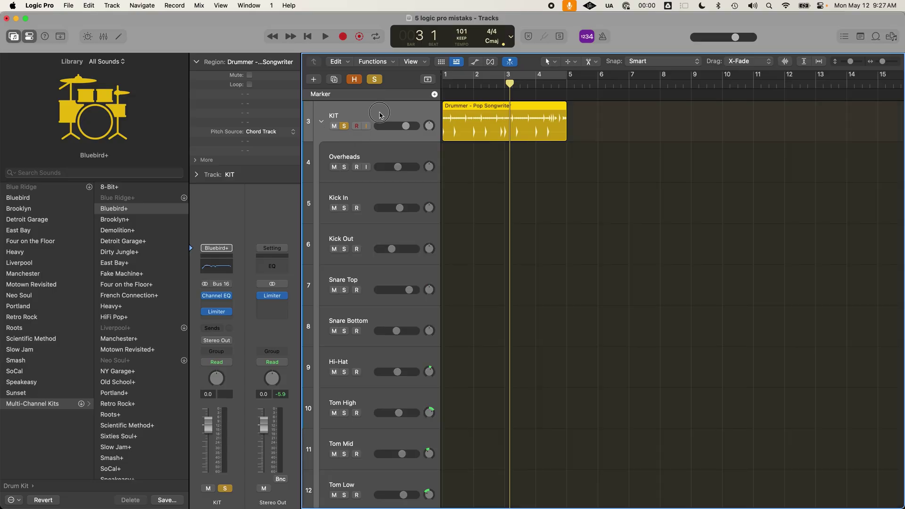
pyautogui.click(321, 122)
pyautogui.press('e')
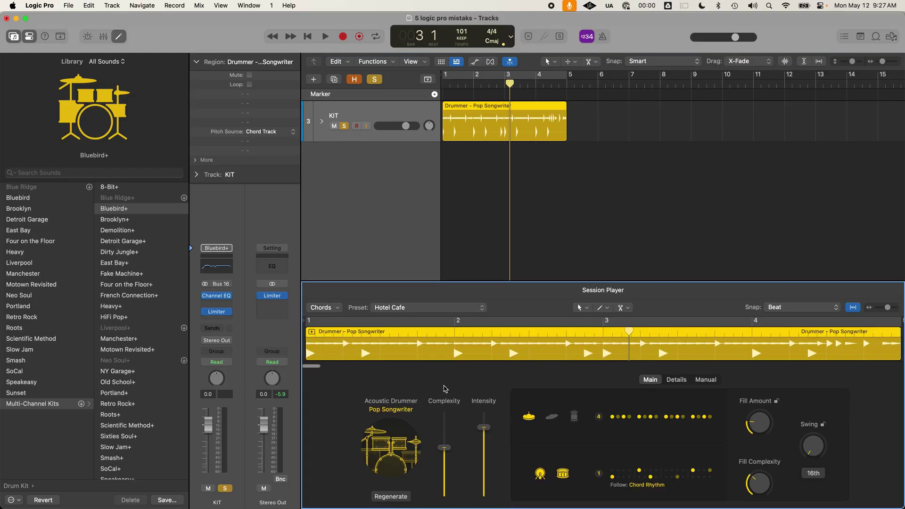
pyautogui.click(693, 430)
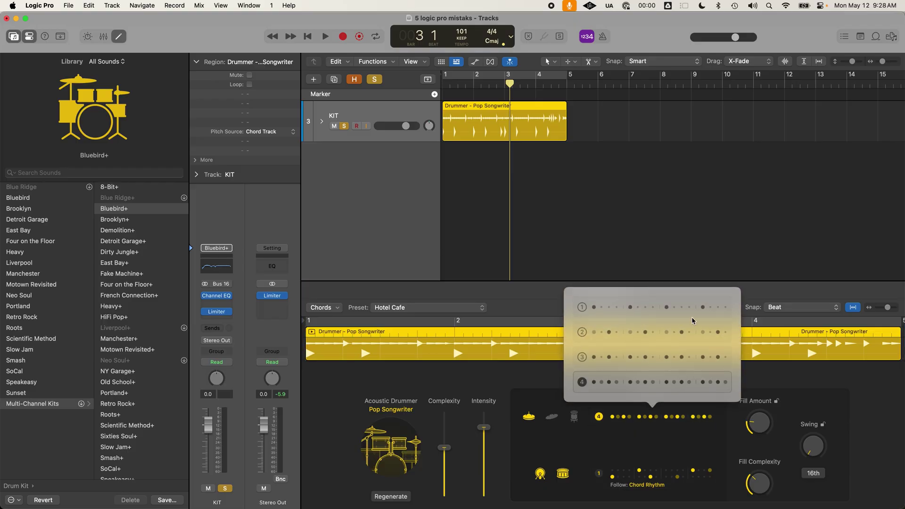
pyautogui.click(488, 387)
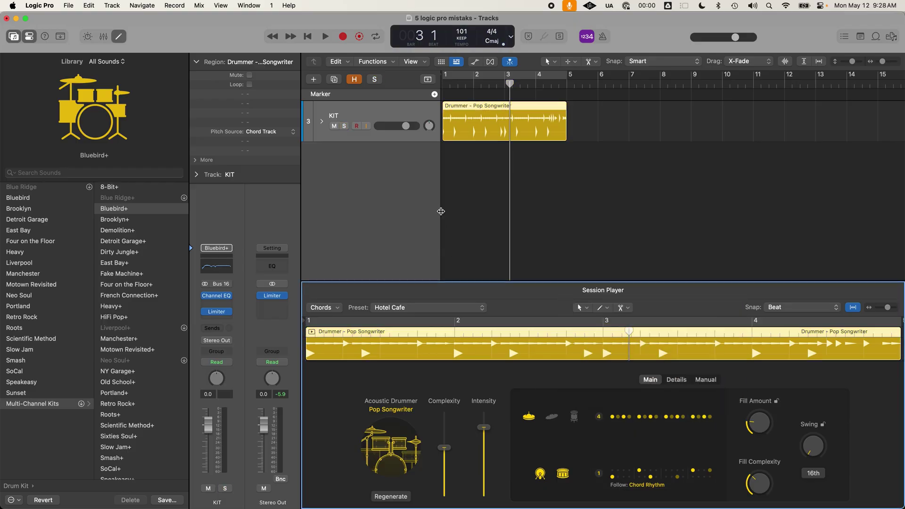
# Play the drummer groove from bar 1 and bring up the Drummer region's options.
pyautogui.press('Return')
pyautogui.press('space')
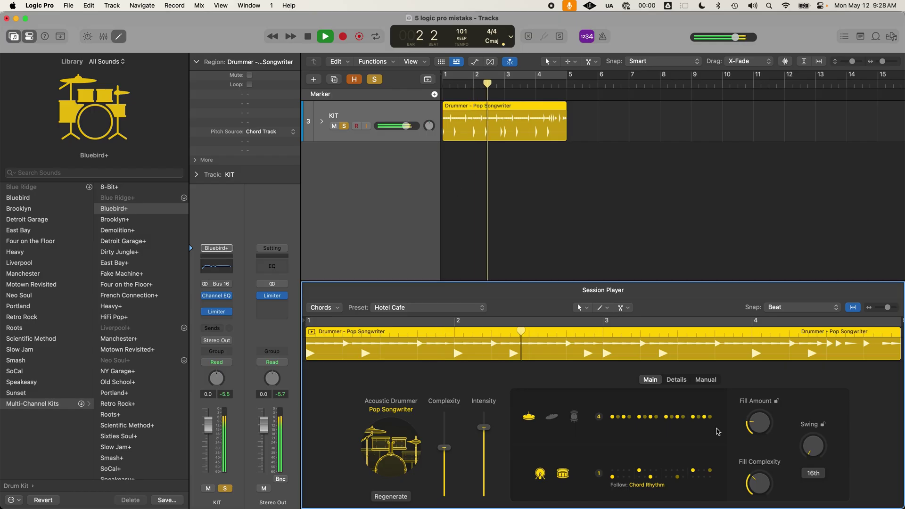
pyautogui.rightClick(502, 120)
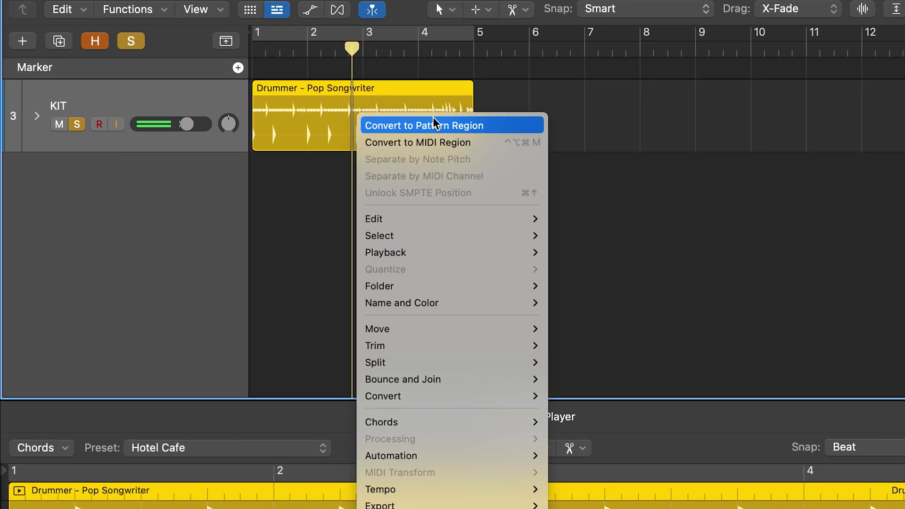
# Convert the Drummer region to MIDI on ADDICTIVE DRUMS, auditioning it soloed, then solo SPLICE SAMPLES.
pyautogui.click(441, 143)
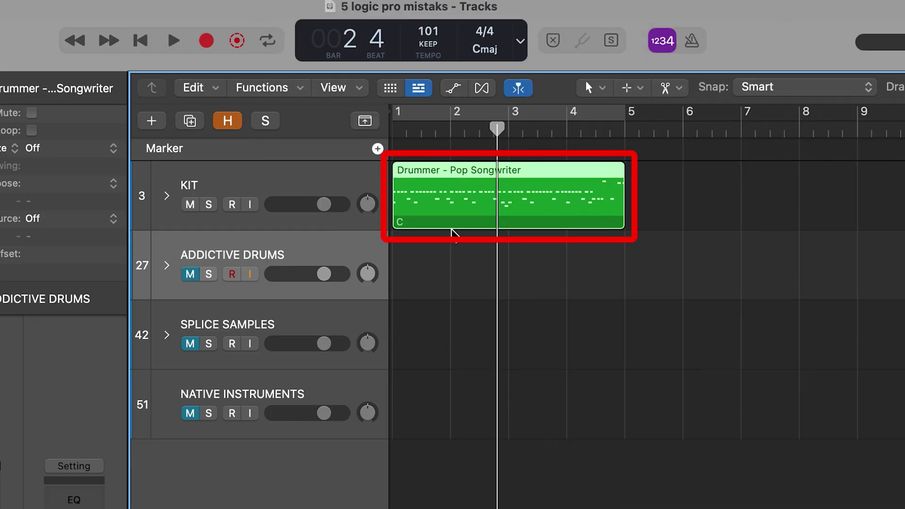
pyautogui.moveTo(452, 226)
pyautogui.mouseDown()
pyautogui.moveTo(448, 265)
pyautogui.moveTo(289, 276)
pyautogui.mouseUp()
pyautogui.click(208, 274)
pyautogui.press('space')
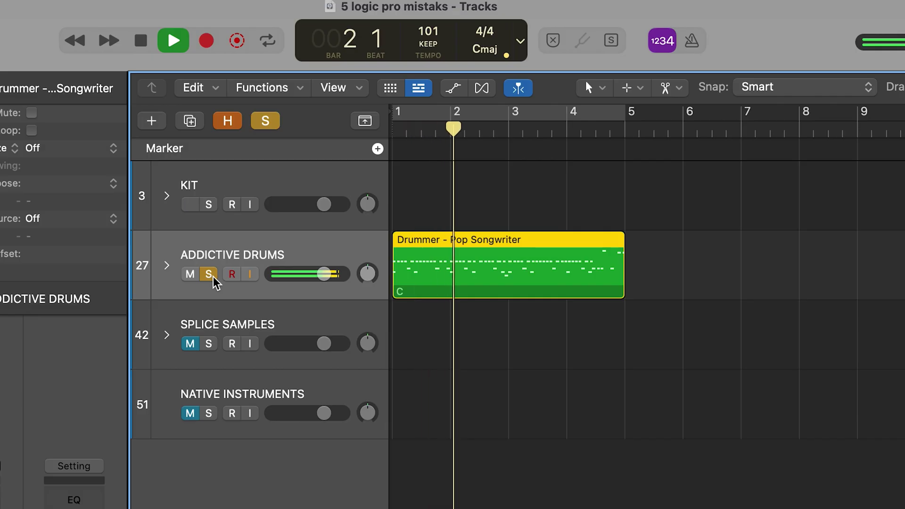
pyautogui.press('space')
pyautogui.click(425, 306)
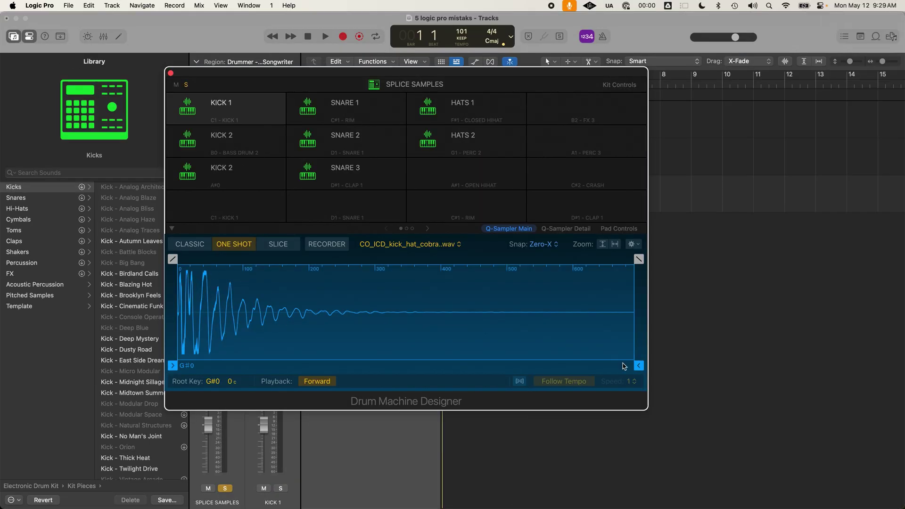
# Trim the KICK 1 sample to 0.348 s with a short fade-out on its tail.
pyautogui.moveTo(639, 365); pyautogui.dragTo(377, 366)
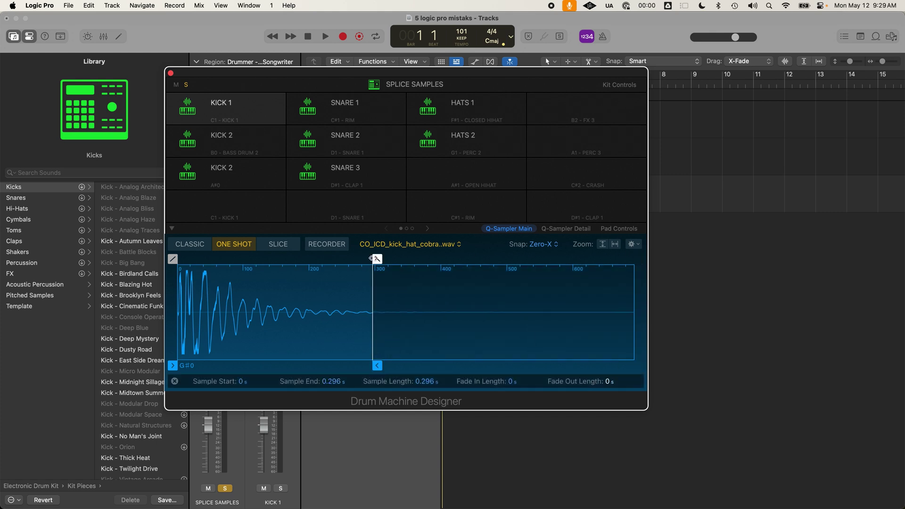
pyautogui.moveTo(371, 259); pyautogui.dragTo(349, 259)
pyautogui.moveTo(376, 366); pyautogui.dragTo(411, 365)
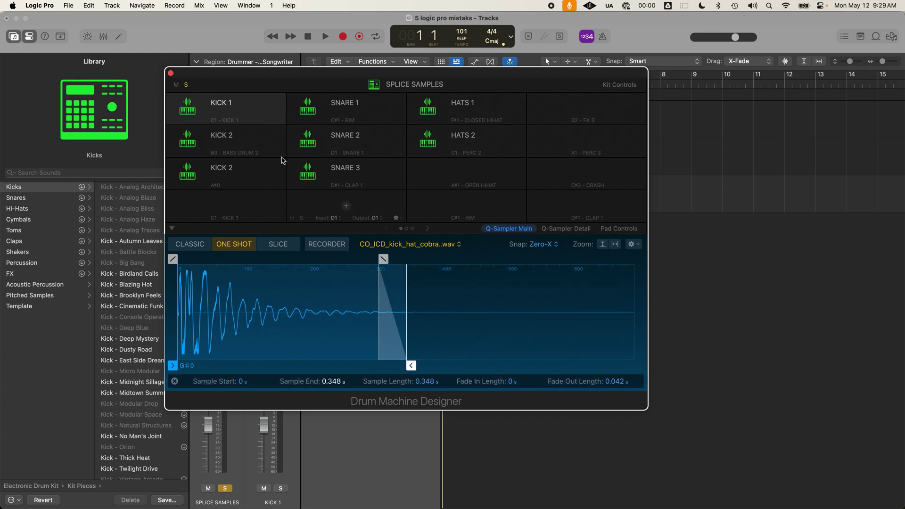
# Cut the SNARE 1 sample to 0.152 s with a short fade-out, and play it back.
pyautogui.click(322, 114)
pyautogui.moveTo(636, 368)
pyautogui.mouseDown()
pyautogui.moveTo(303, 365)
pyautogui.moveTo(325, 365)
pyautogui.mouseUp()
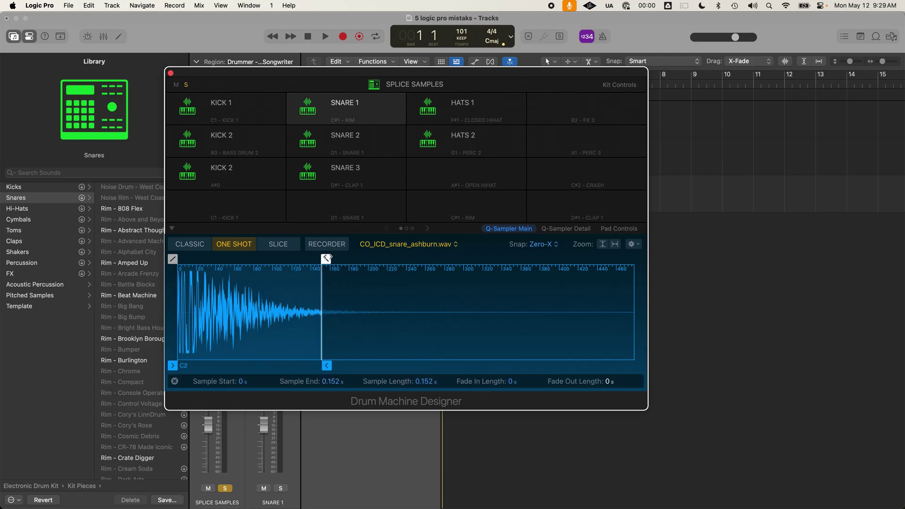
pyautogui.moveTo(326, 258); pyautogui.dragTo(296, 271)
pyautogui.press('space')
# Shorten the HATS 1 closed hi-hat to 0.023 s with a fade-out, then re-trim the kick.
pyautogui.click(420, 114)
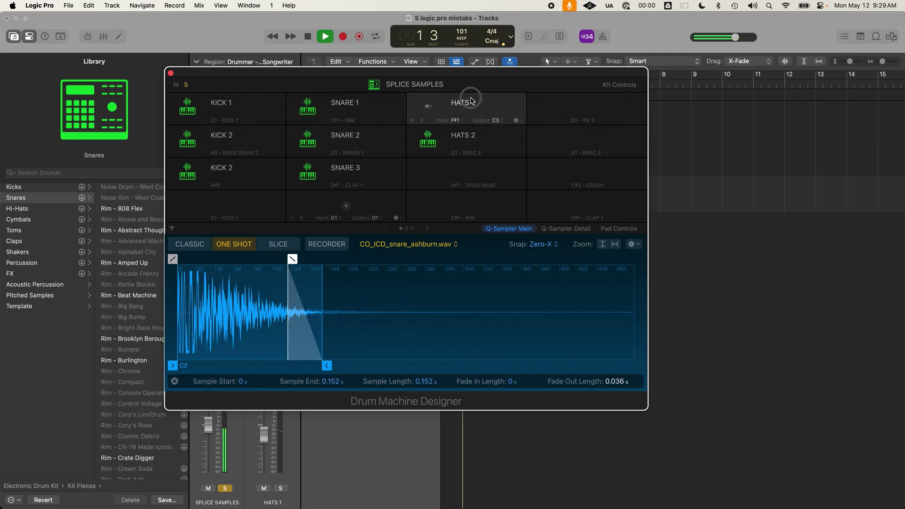
pyautogui.moveTo(639, 366); pyautogui.dragTo(243, 365)
pyautogui.moveTo(244, 259); pyautogui.dragTo(221, 271)
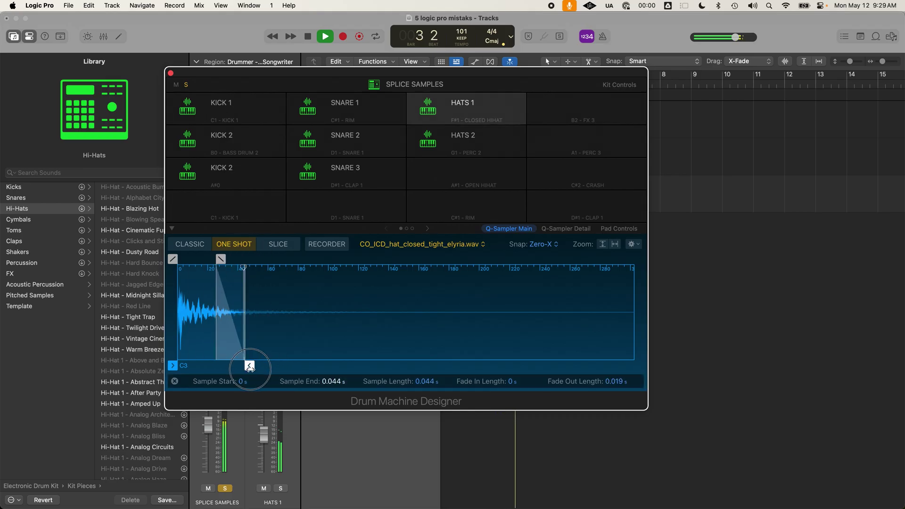
pyautogui.moveTo(247, 365)
pyautogui.mouseDown()
pyautogui.moveTo(216, 368)
pyautogui.moveTo(237, 373)
pyautogui.mouseUp()
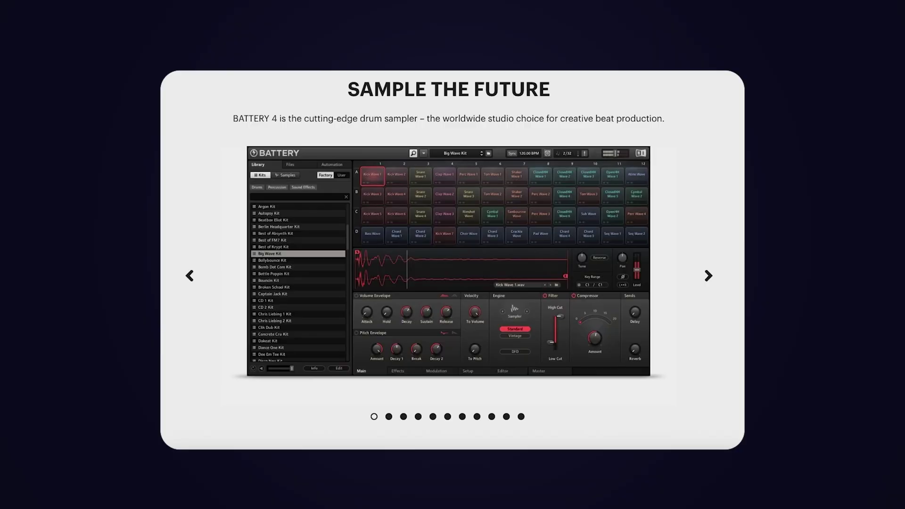
pyautogui.click(709, 276)
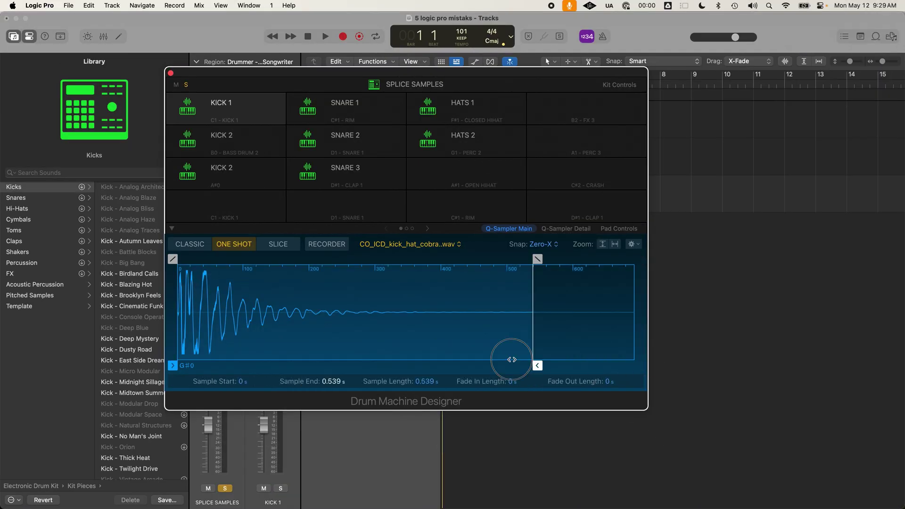
pyautogui.moveTo(511, 360); pyautogui.dragTo(356, 288)
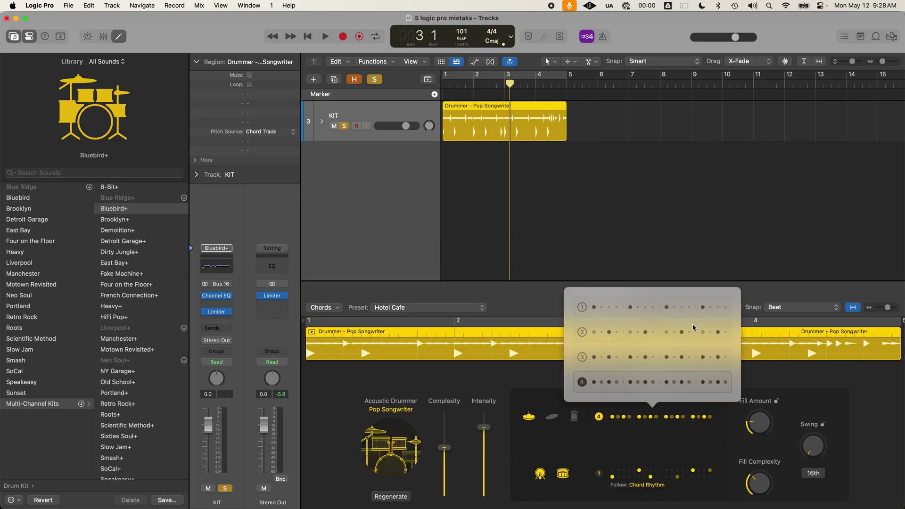
# Drag the KICK 1 sample end marker so Sample End reads 0.296 s.
pyautogui.click(701, 386)
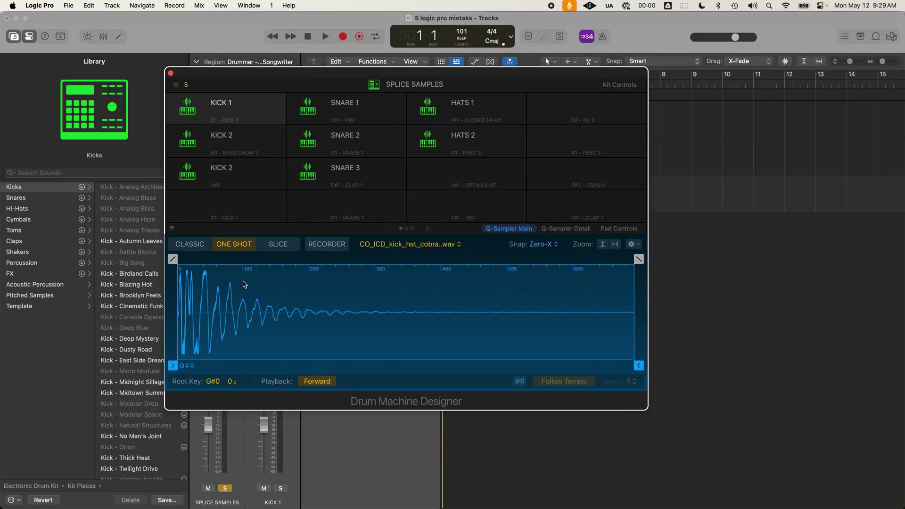
pyautogui.moveTo(639, 367); pyautogui.dragTo(373, 366)
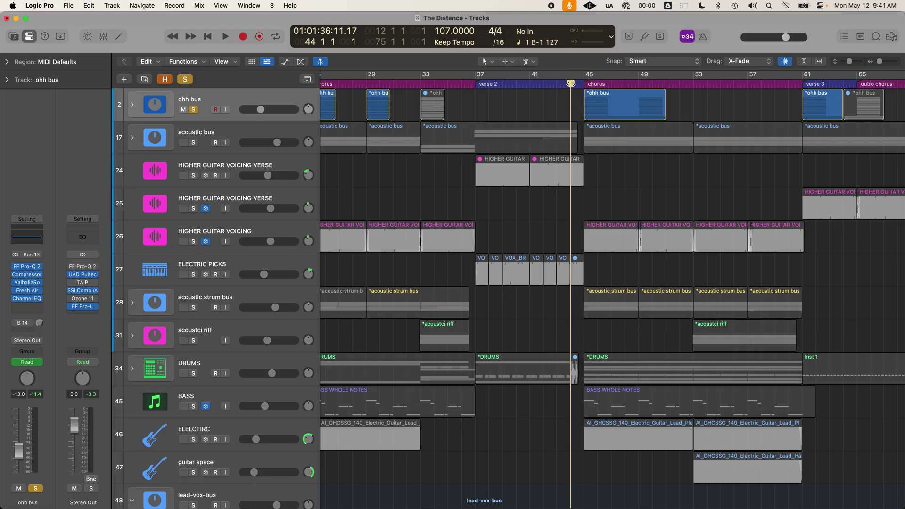
# Move the playhead to the chorus at bar 45 in The Distance.
pyautogui.moveTo(586, 84); pyautogui.dragTo(584, 84)
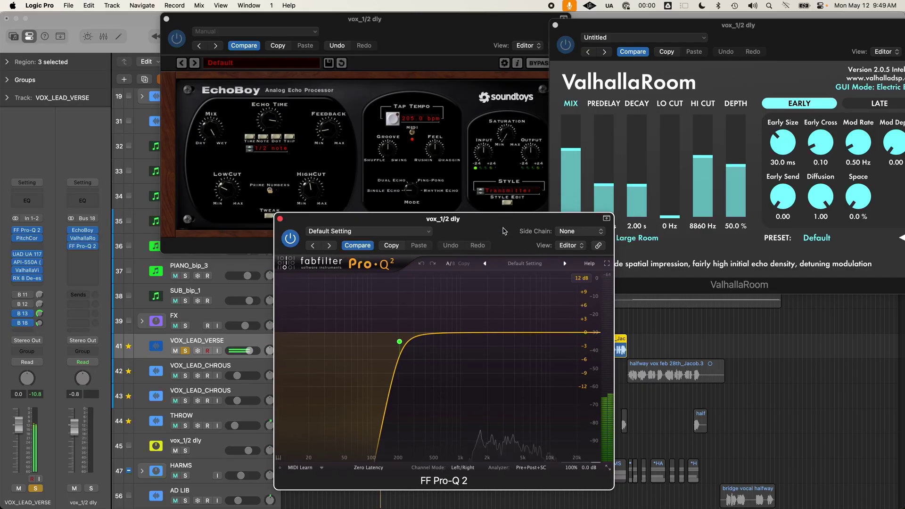
# Lower the vox_1/2 dly Pro-Q 2 high cut to about 4.5 kHz.
pyautogui.moveTo(587, 333); pyautogui.dragTo(519, 338)
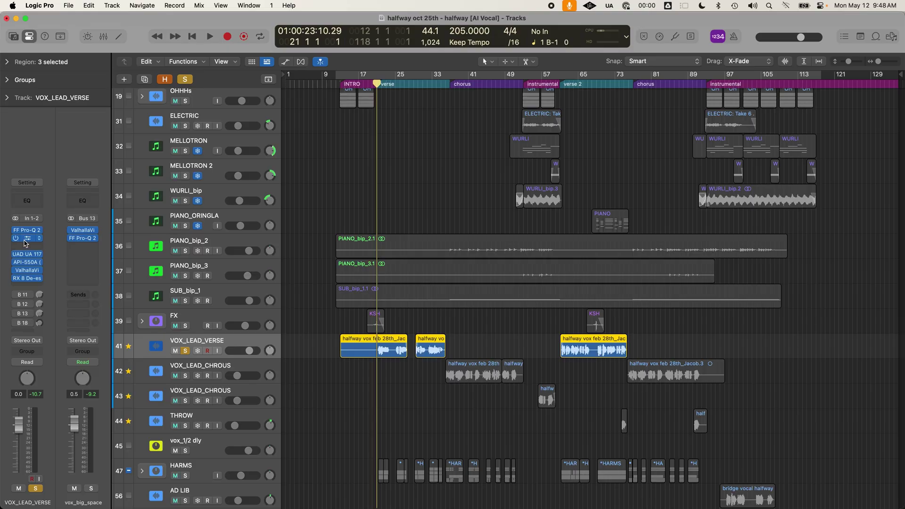
# Insert Space Designer on the VOX_LEAD_VERSE track by searching 'space'.
pyautogui.click(30, 245)
pyautogui.write('space')
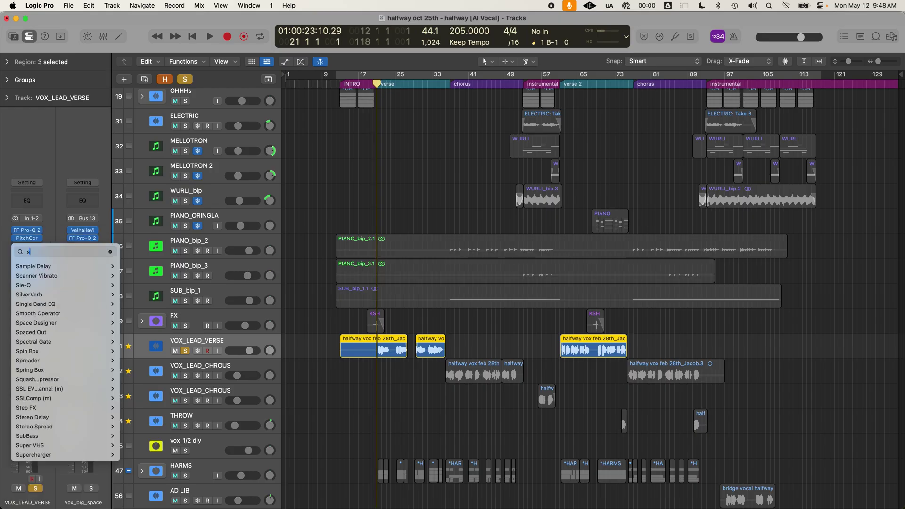
pyautogui.click(141, 275)
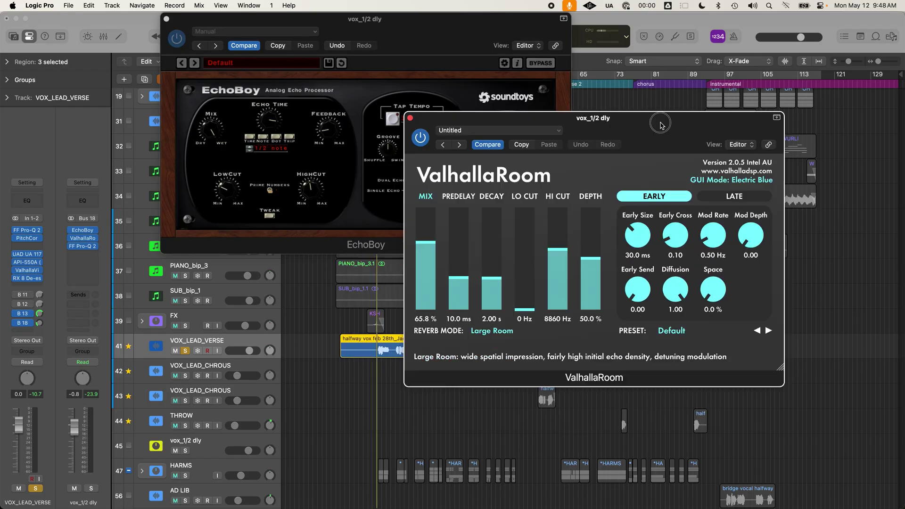
# Arrange ValhallaRoom and Pro-Q 2 windows, then pull the delay's high cut to about 4.5 kHz.
pyautogui.moveTo(657, 127); pyautogui.dragTo(807, 33)
pyautogui.click(83, 246)
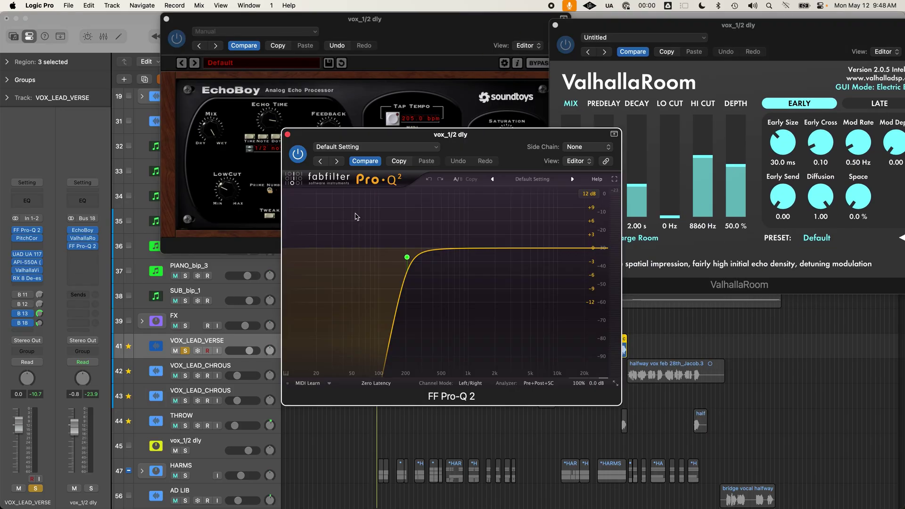
pyautogui.moveTo(513, 149); pyautogui.dragTo(506, 234)
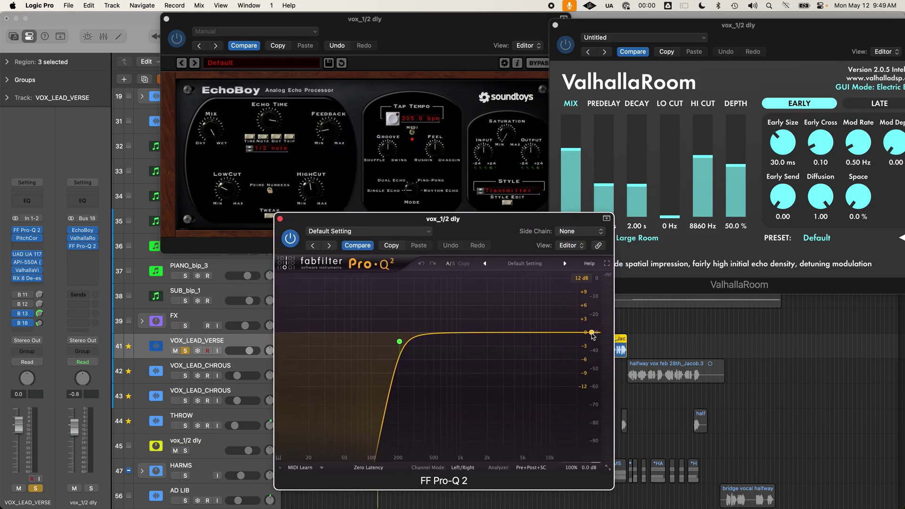
pyautogui.moveTo(587, 333); pyautogui.dragTo(519, 338)
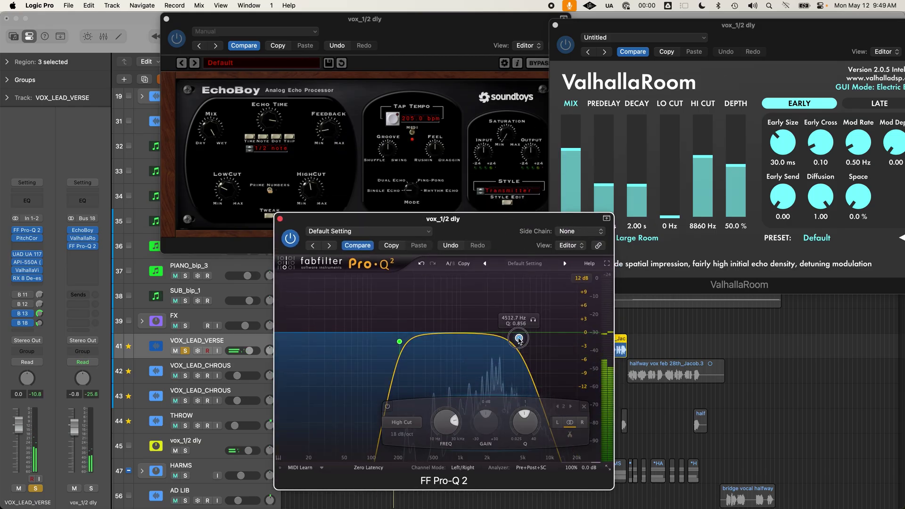
# Adjust the ValhallaRoom mix, raise the low cut to about 380 Hz, and tweak EchoBoy feedback.
pyautogui.click(580, 118)
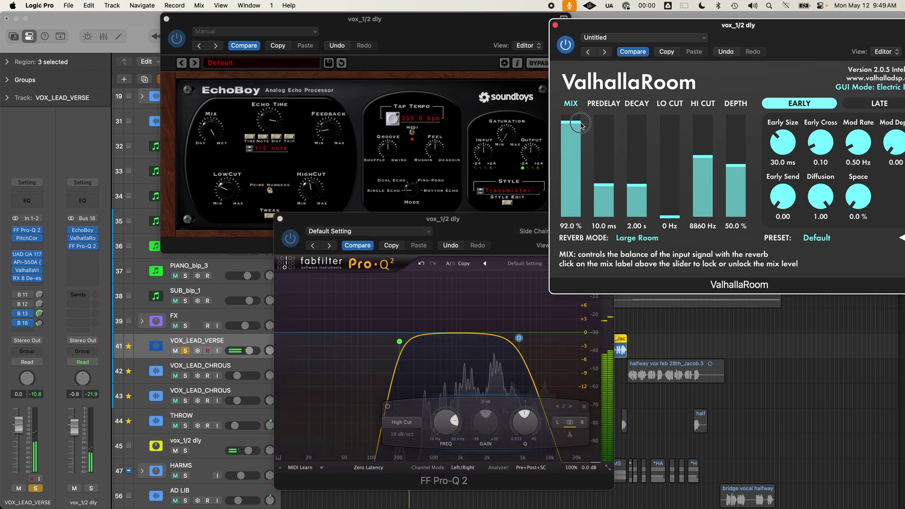
pyautogui.click(408, 341)
pyautogui.moveTo(404, 343); pyautogui.dragTo(424, 338)
pyautogui.click(318, 119)
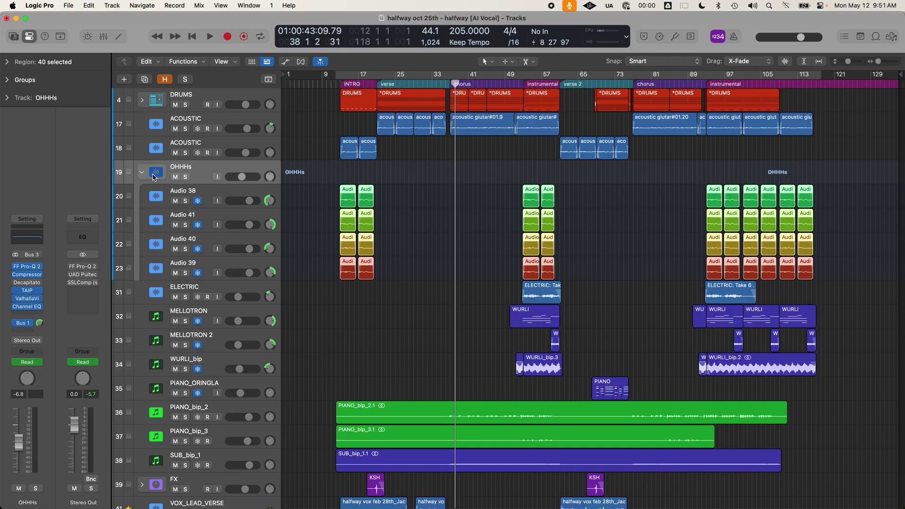
# Collapse and re-expand the OHHHs folder track.
pyautogui.click(143, 172)
pyautogui.click(143, 172)
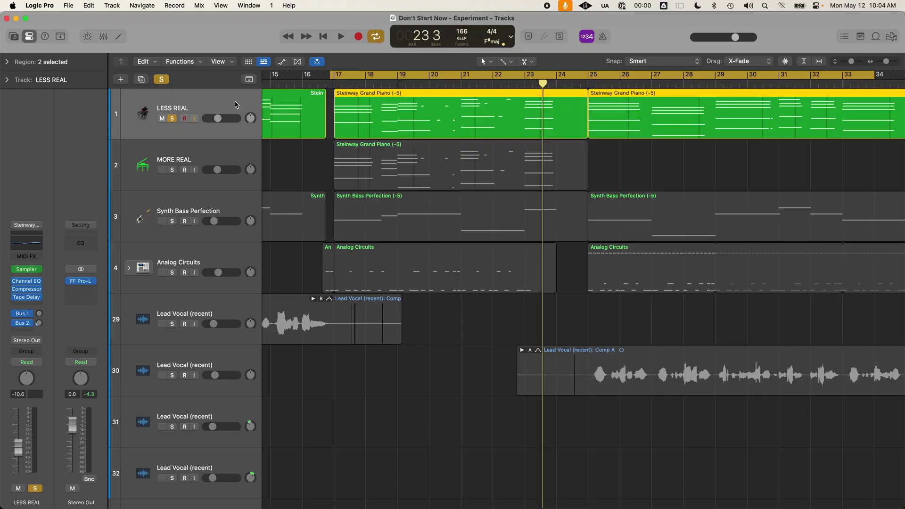
# Play the soloed LESS REAL piano, then move the solo to MORE REAL and play it back.
pyautogui.press('space')
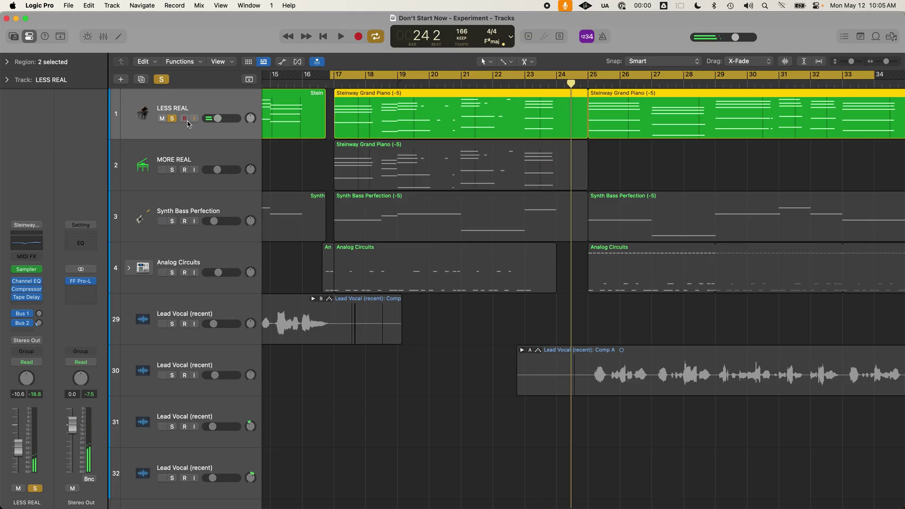
pyautogui.click(173, 119)
pyautogui.click(172, 170)
pyautogui.click(191, 154)
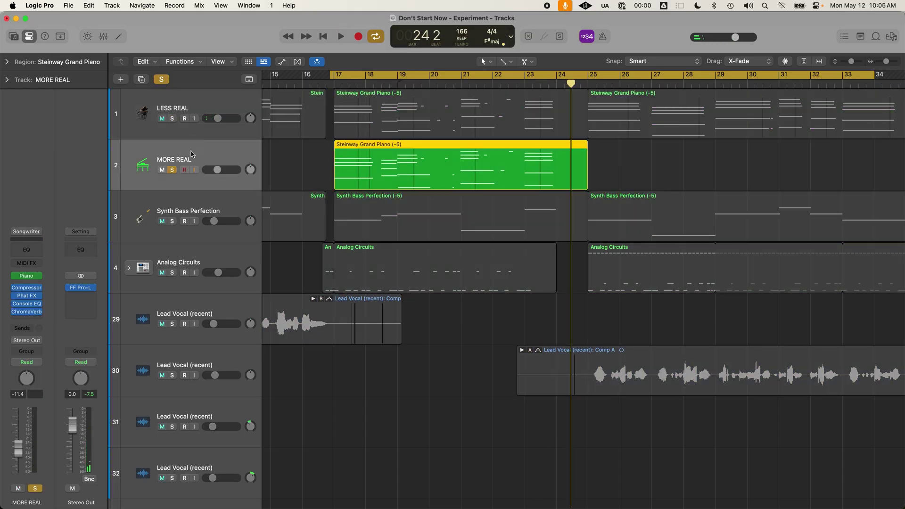
pyautogui.press('space')
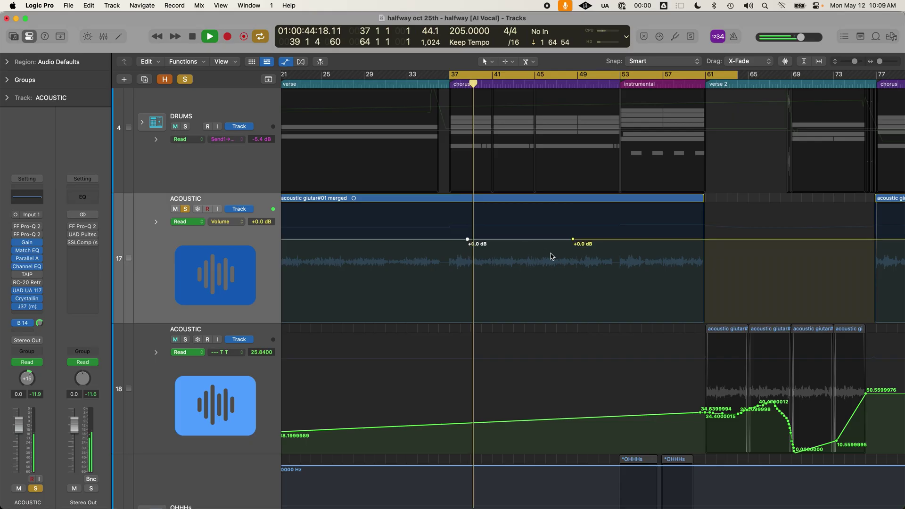
# Dip the ACOUSTIC volume automation to about -2 dB, rising back to +0.1 dB near bar 49.
pyautogui.moveTo(574, 240); pyautogui.dragTo(573, 248)
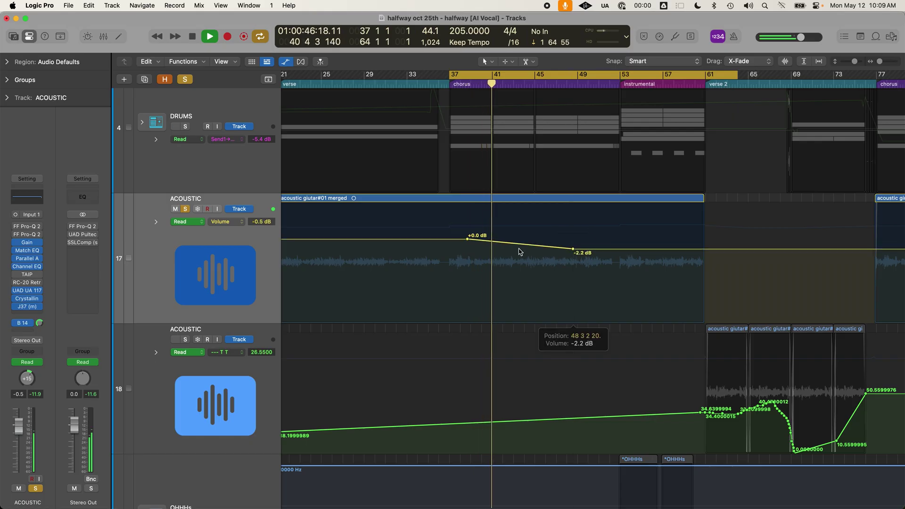
pyautogui.moveTo(510, 242); pyautogui.dragTo(510, 248)
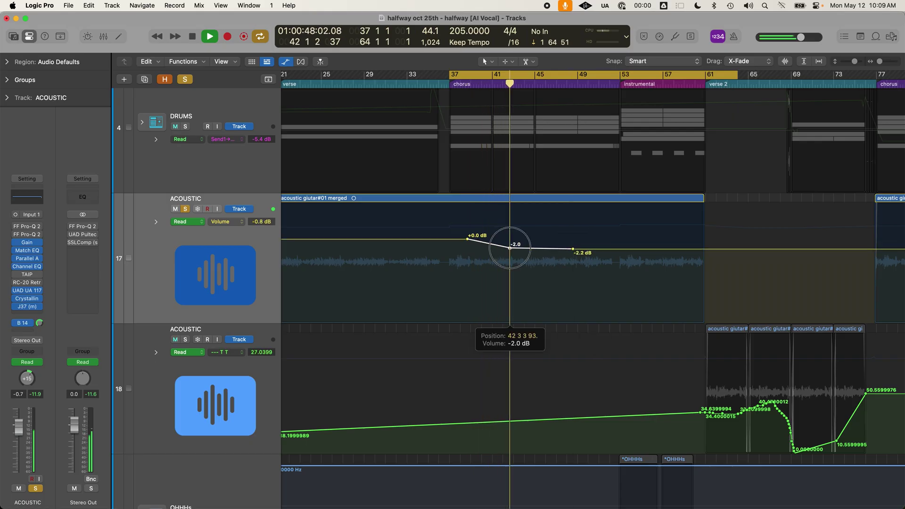
pyautogui.moveTo(585, 248)
pyautogui.mouseDown()
pyautogui.moveTo(585, 239)
pyautogui.moveTo(573, 247)
pyautogui.mouseUp()
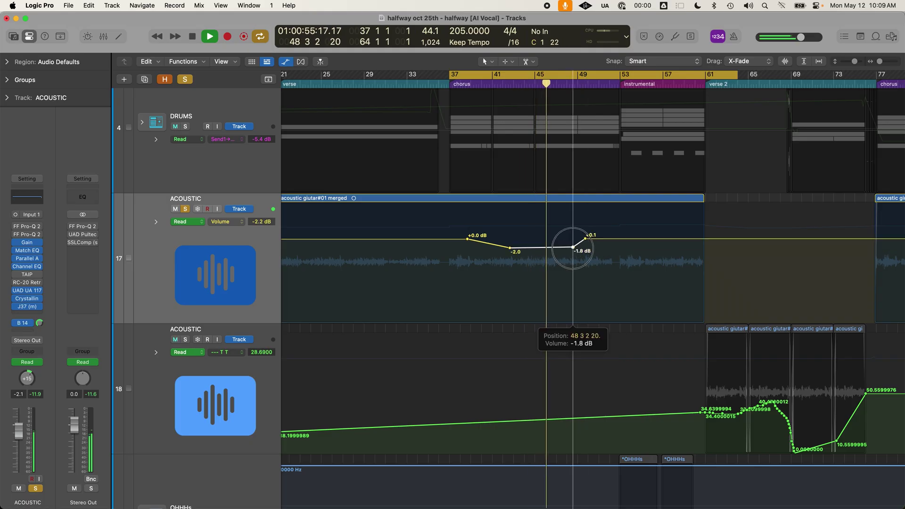
pyautogui.moveTo(573, 247); pyautogui.dragTo(573, 247)
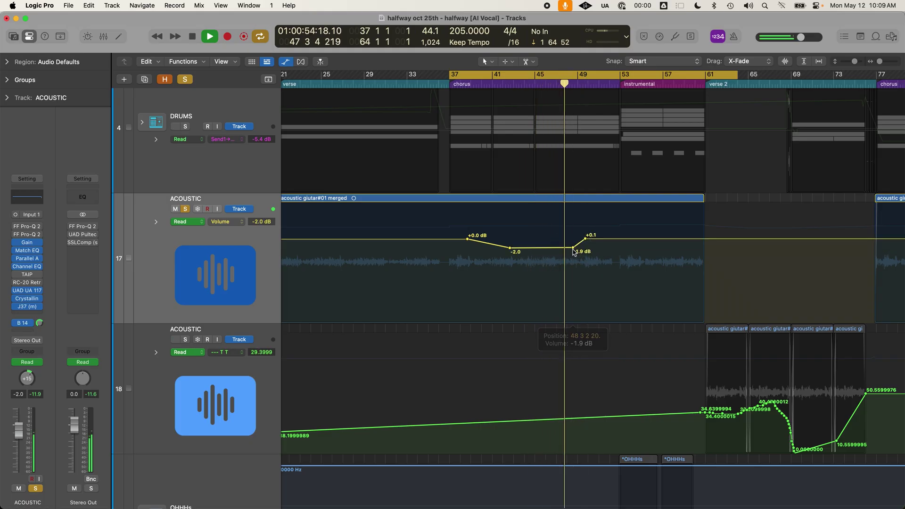
pyautogui.press('space')
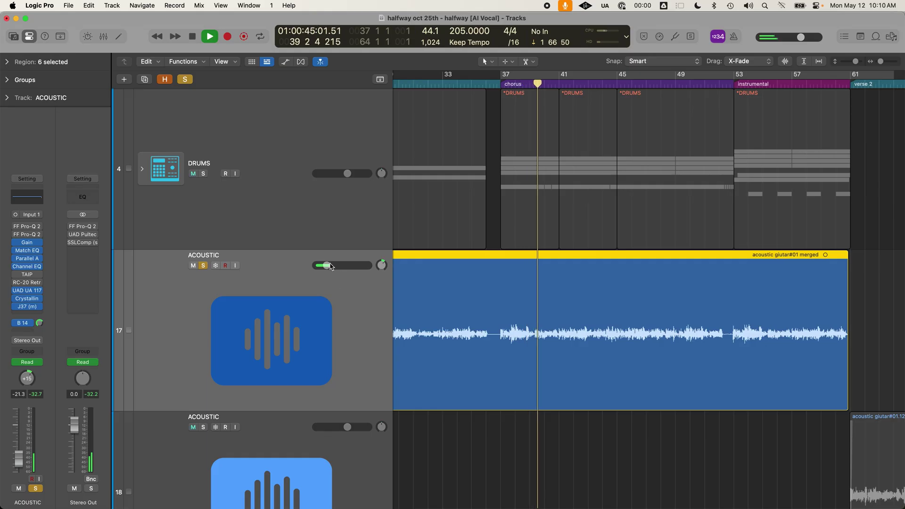
# Raise the ACOUSTIC volume to about +1 dB and switch its automation to 3 Gain > Gain.
pyautogui.moveTo(326, 266); pyautogui.dragTo(391, 264)
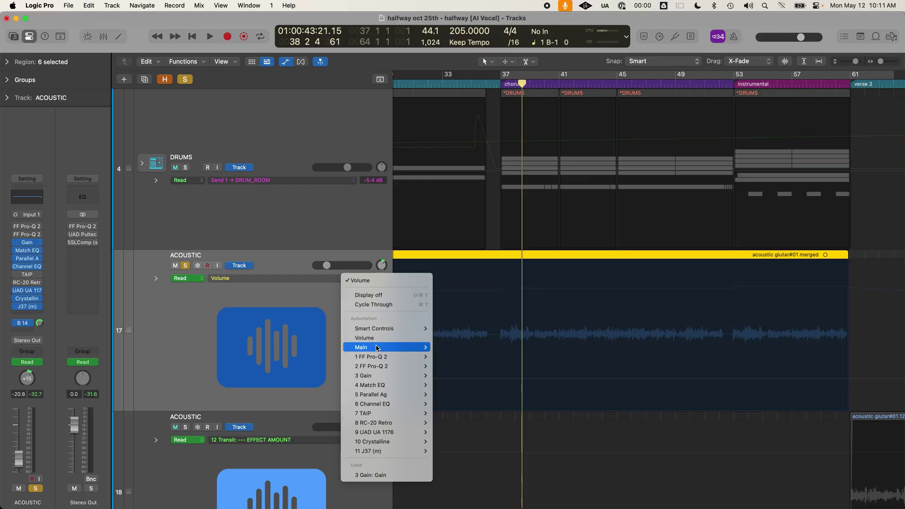
pyautogui.moveTo(456, 346)
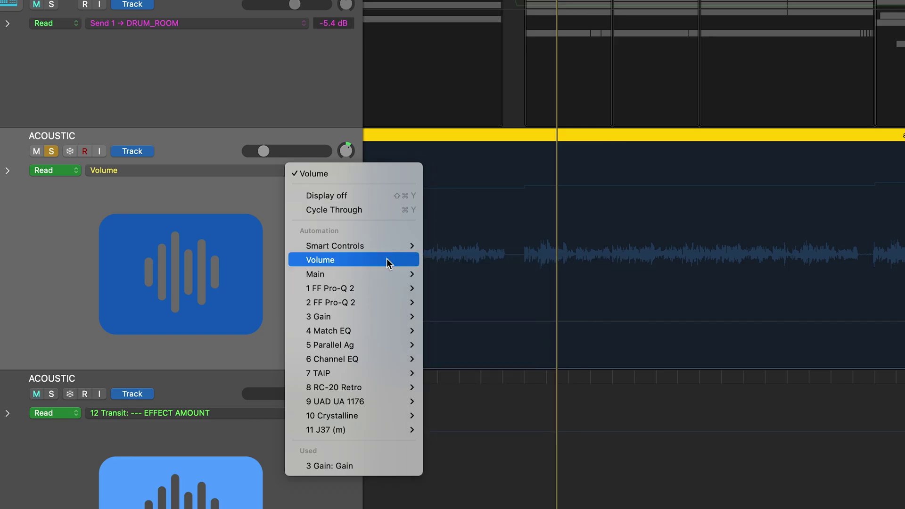
pyautogui.moveTo(337, 322)
pyautogui.click(438, 317)
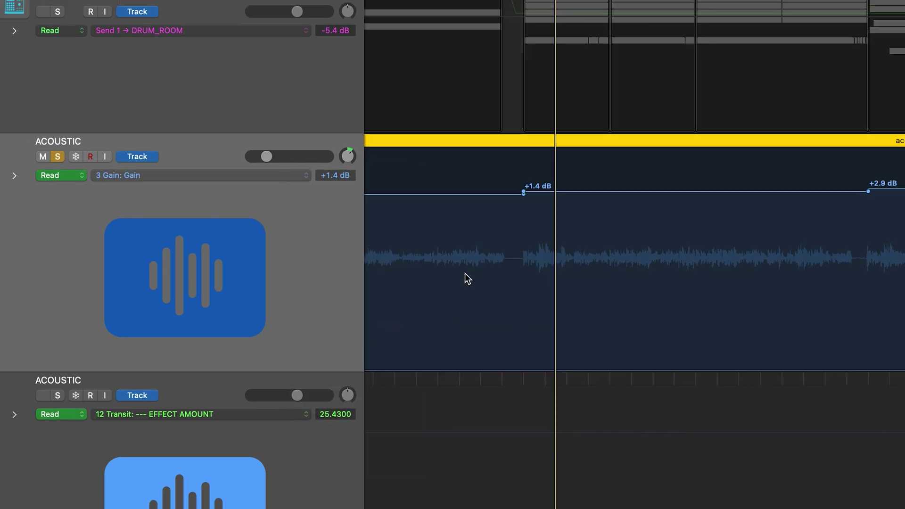